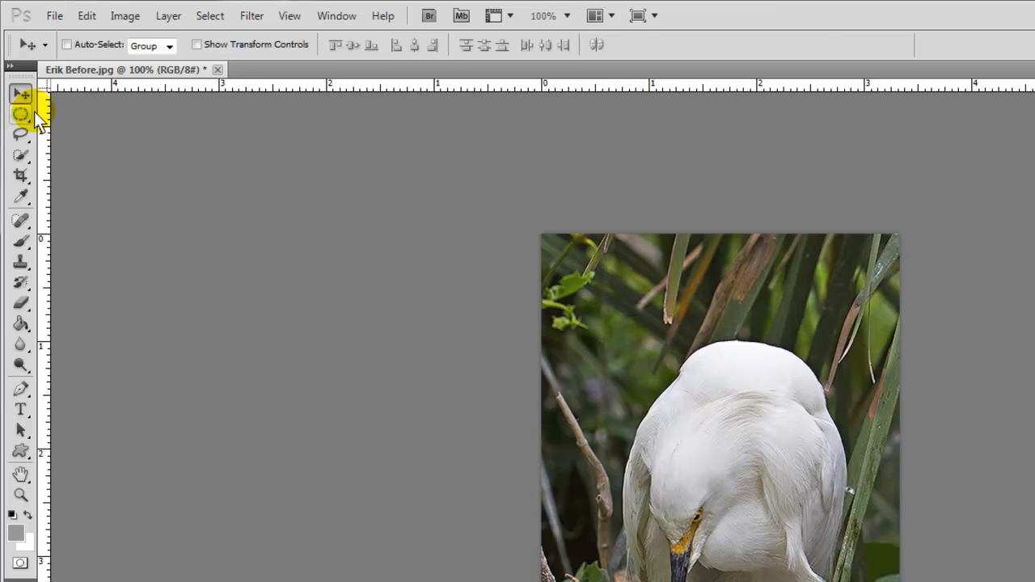
Draw an elliptical marquee selection around the egret and its chicks, redrawing it once and centring it over them.
{"action": "left_click", "coordinate": [26, 117]}
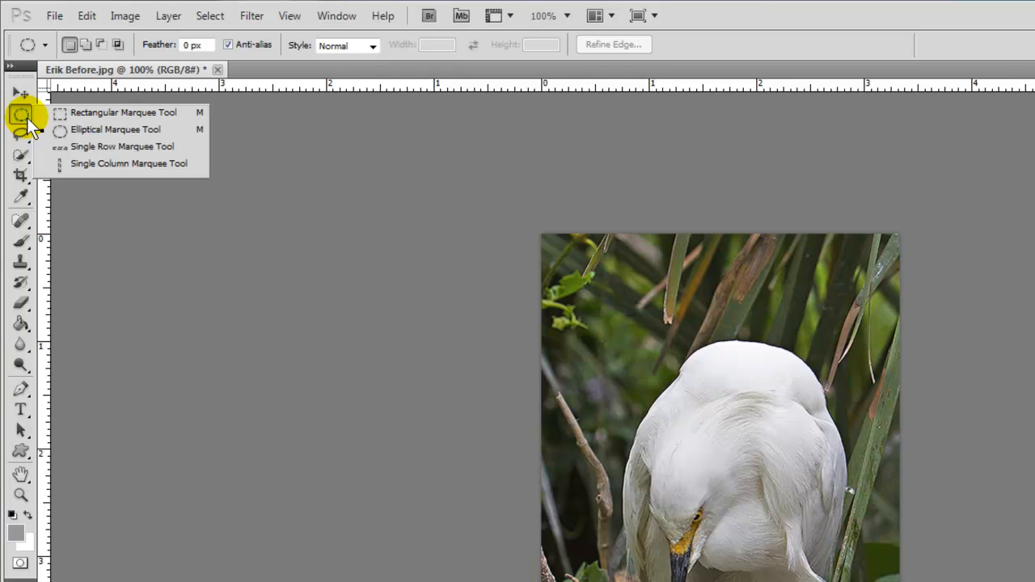
{"action": "left_click", "coordinate": [78, 131]}
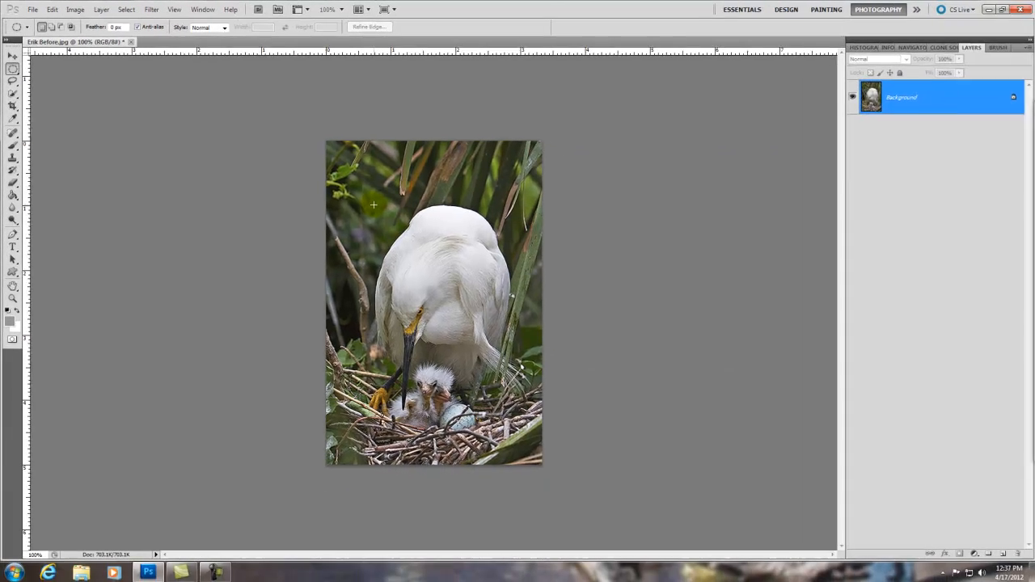
{"action": "left_click_drag", "start_coordinate": [371, 197], "coordinate": [477, 363]}
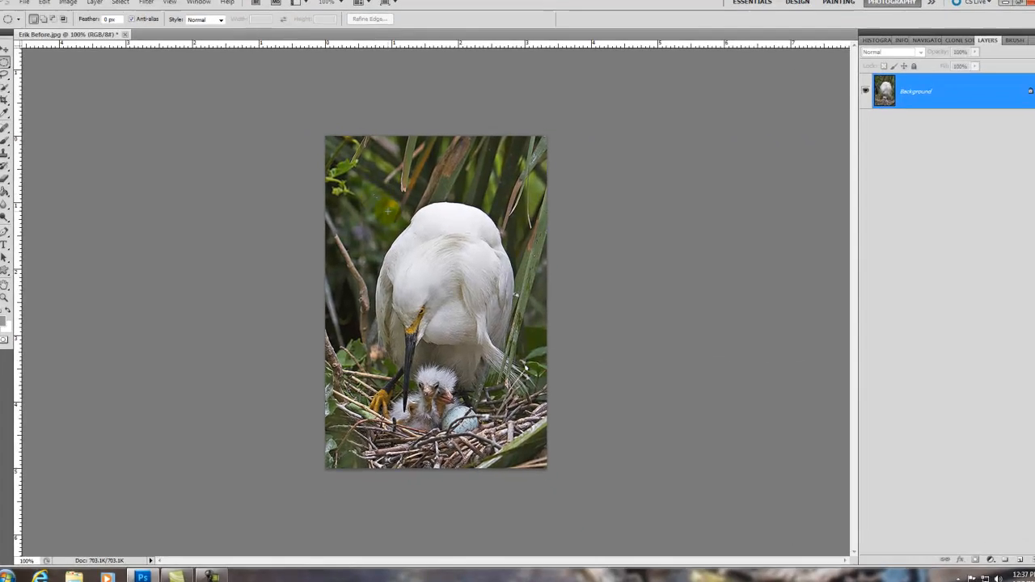
{"action": "left_click_drag", "start_coordinate": [547, 390], "coordinate": [627, 537]}
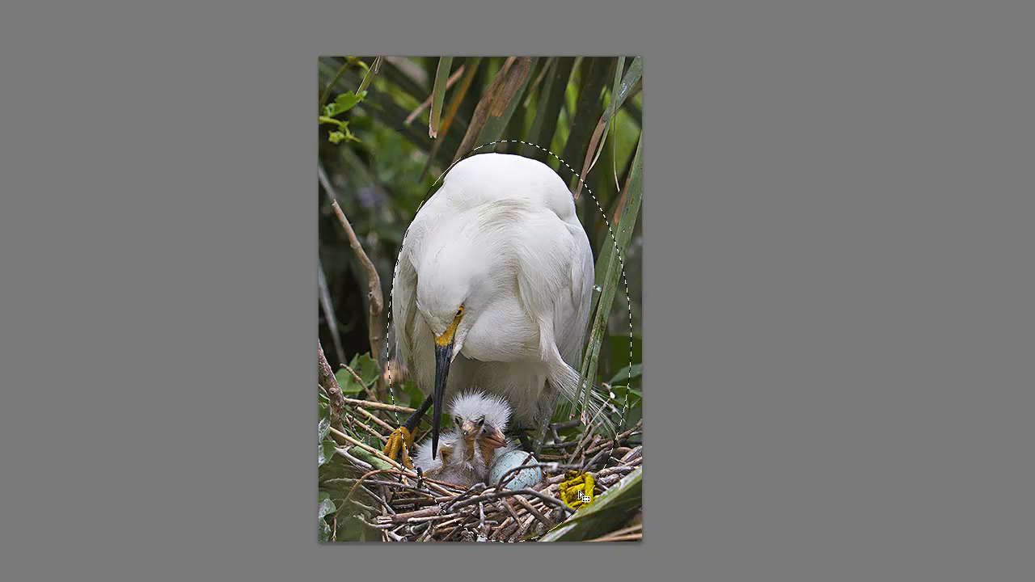
{"action": "left_click", "coordinate": [513, 418]}
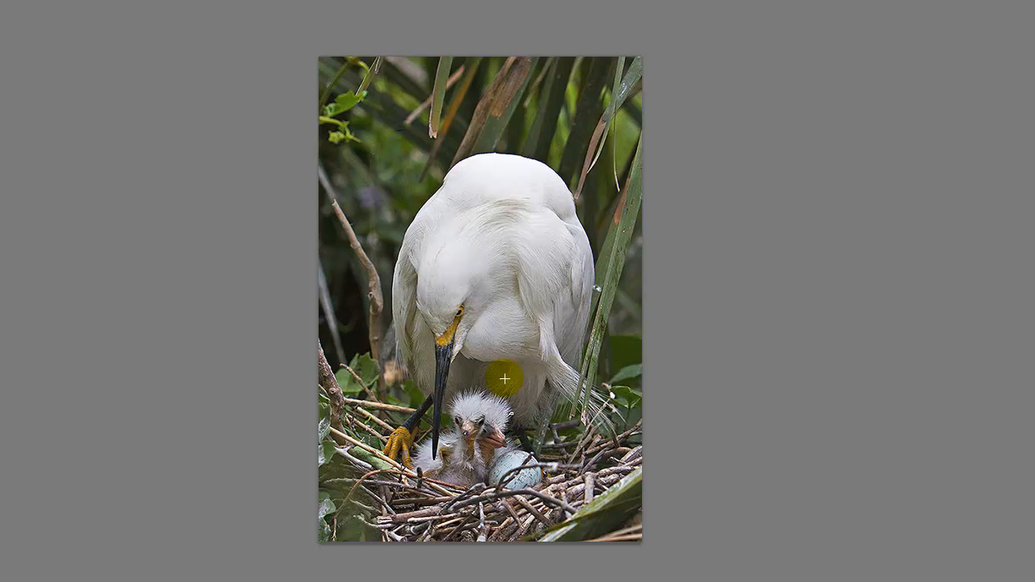
{"action": "left_click_drag", "start_coordinate": [384, 145], "coordinate": [650, 531]}
{"action": "left_click_drag", "start_coordinate": [568, 447], "coordinate": [536, 426]}
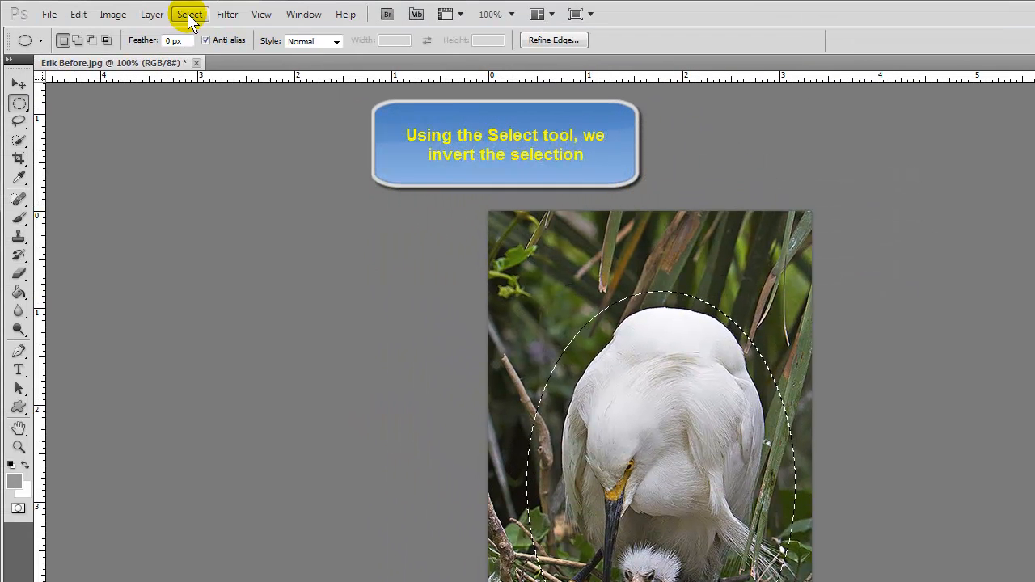
Invert the elliptical selection so the area out to the photo's edges is selected, and switch to the Move tool.
{"action": "left_click", "coordinate": [189, 15]}
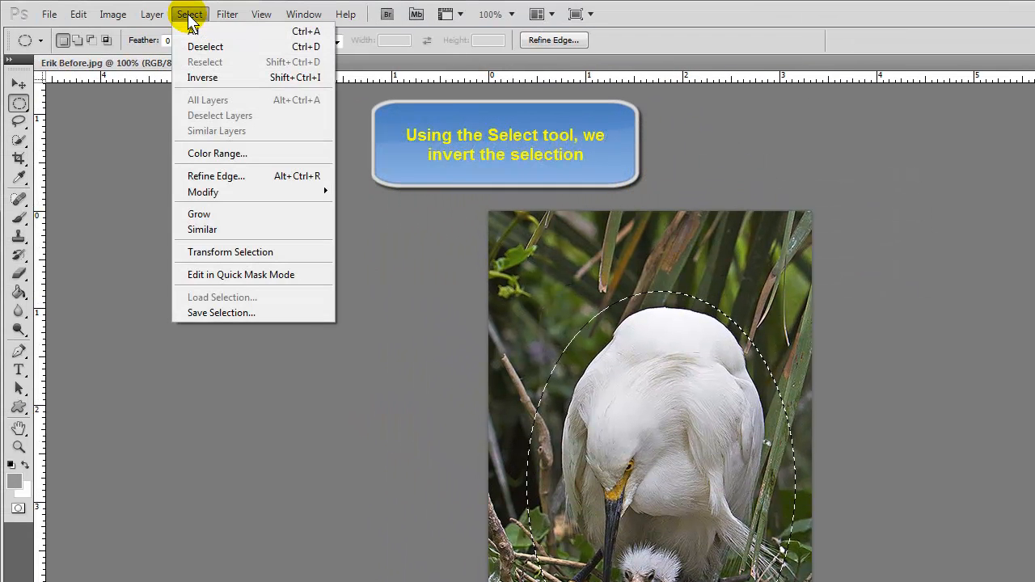
{"action": "left_click", "coordinate": [199, 79]}
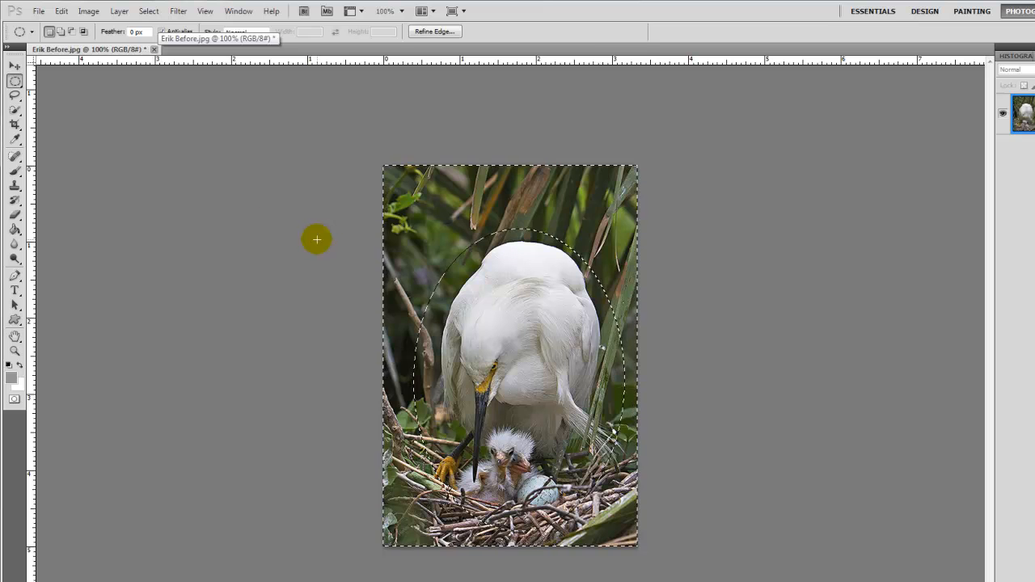
{"action": "left_click", "coordinate": [14, 66]}
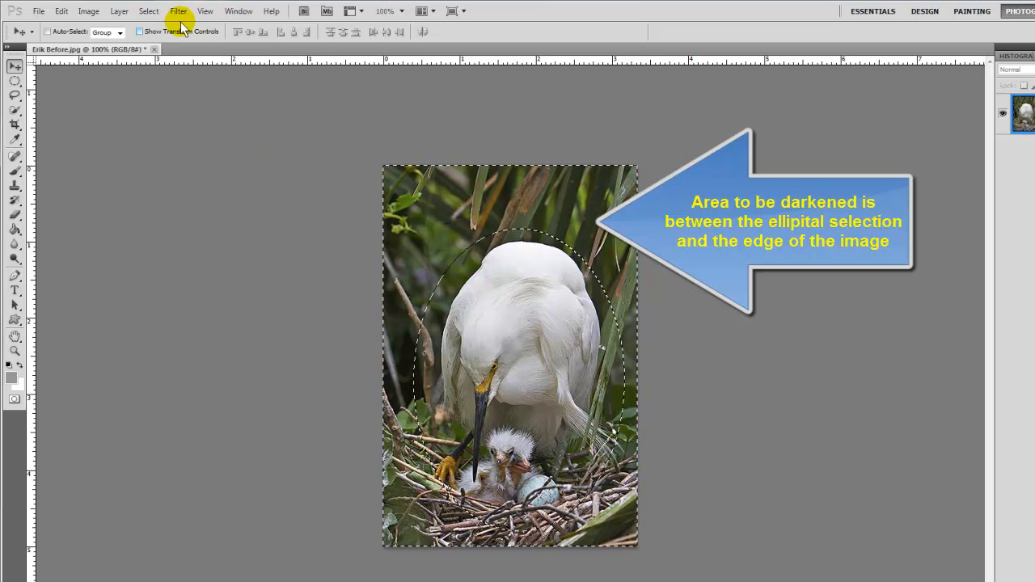
Feather the inverted selection by 22 px with Refine Edge, outputting to a selection.
{"action": "left_click", "coordinate": [149, 12]}
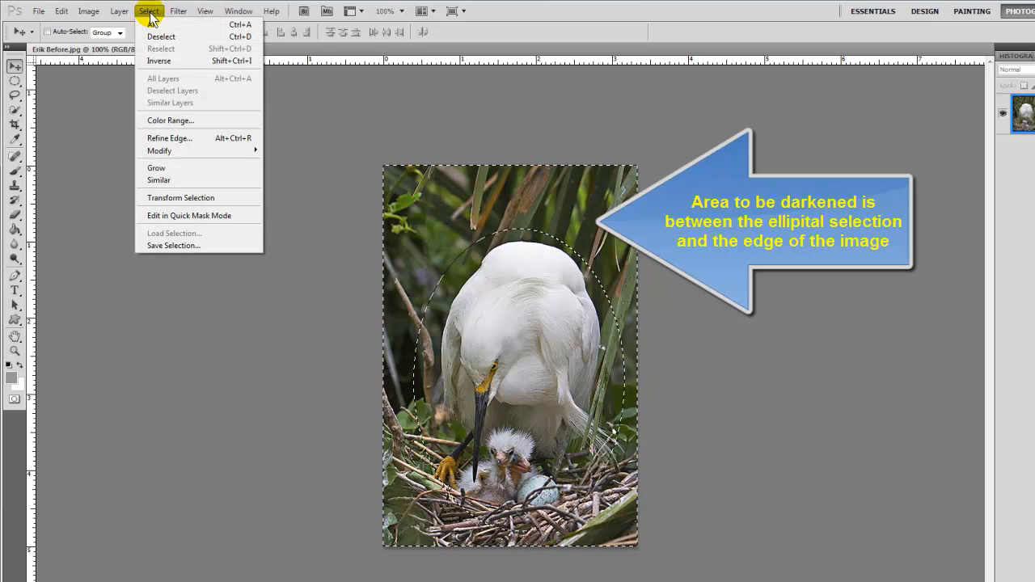
{"action": "left_click", "coordinate": [185, 143]}
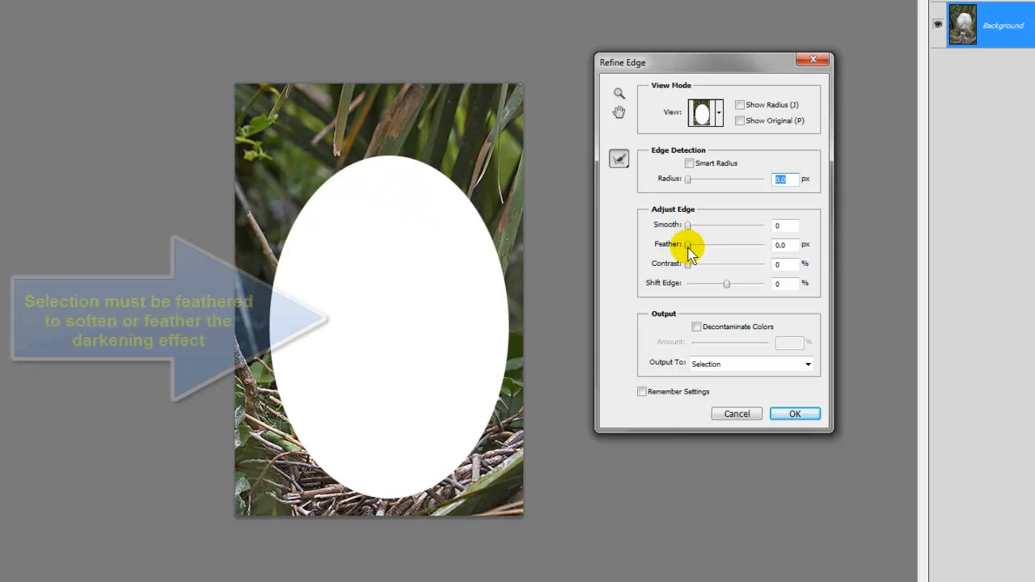
{"action": "left_click_drag", "start_coordinate": [687, 250], "coordinate": [724, 245]}
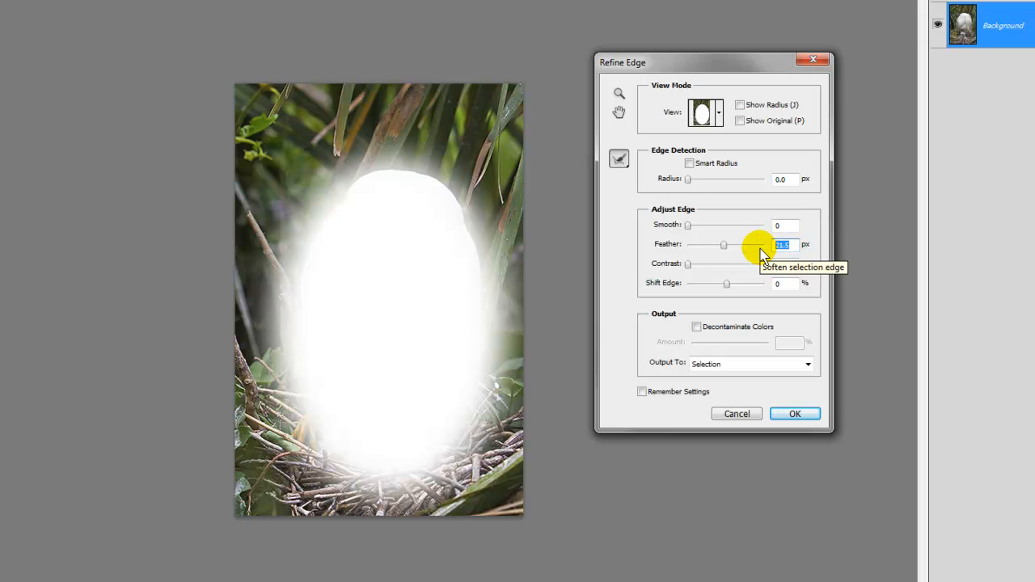
{"action": "type", "text": "22"}
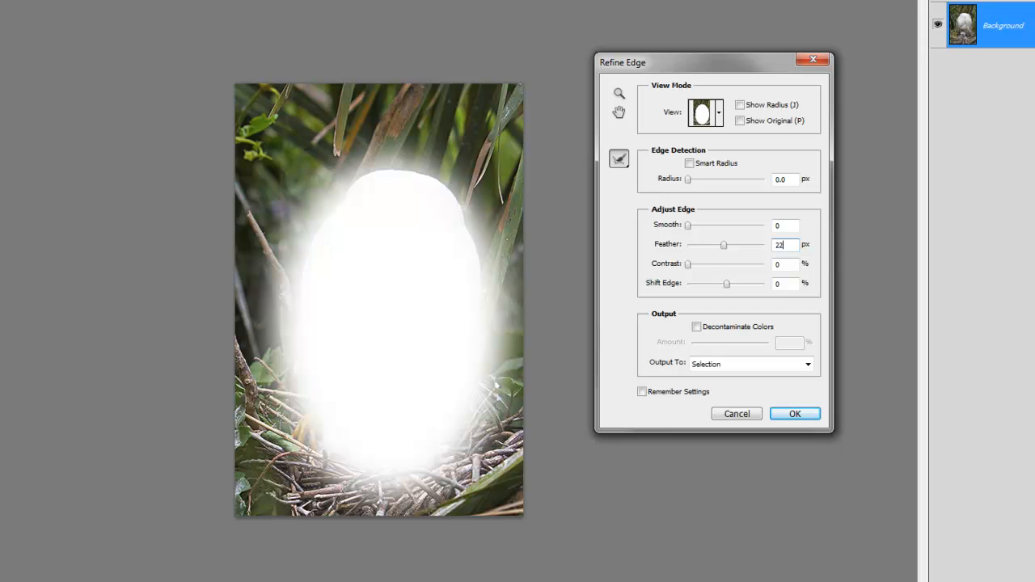
{"action": "left_click", "coordinate": [796, 413]}
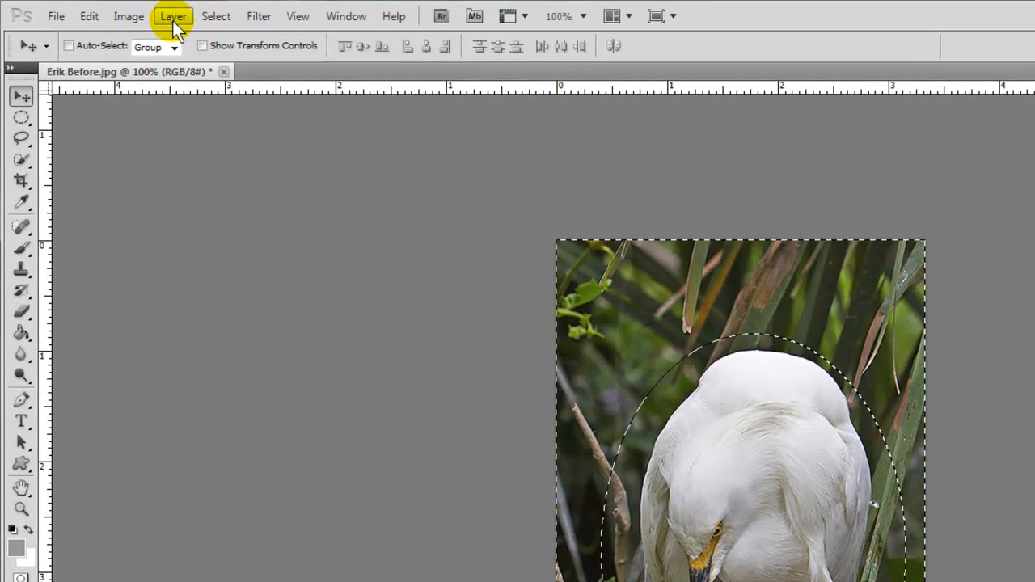
Add a Brightness/Contrast adjustment layer from the selection, keeping the default name, Normal mode and 100% opacity.
{"action": "left_click", "coordinate": [172, 21]}
{"action": "mouse_move", "coordinate": [202, 176]}
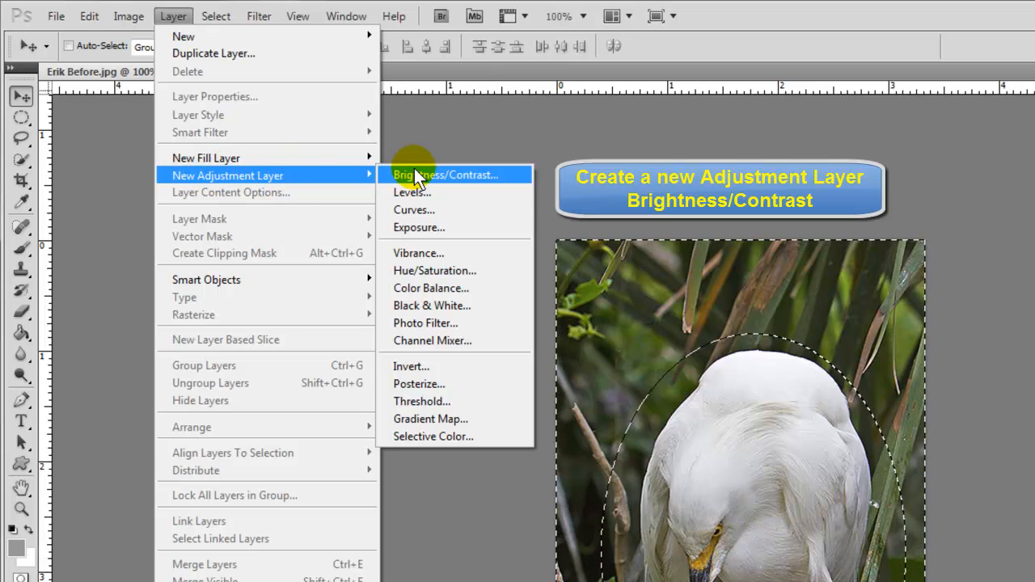
{"action": "left_click", "coordinate": [515, 183]}
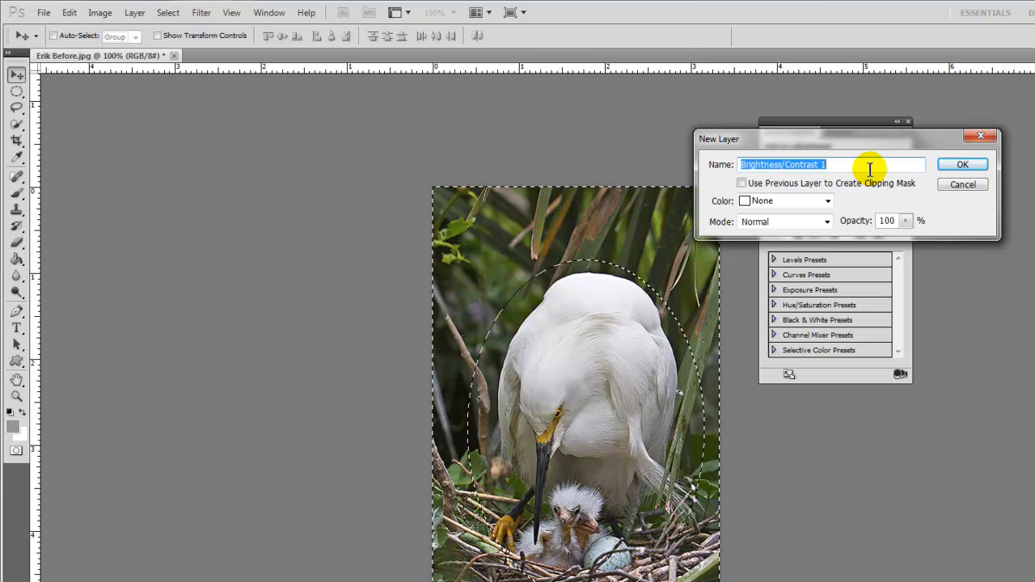
{"action": "left_click", "coordinate": [962, 164]}
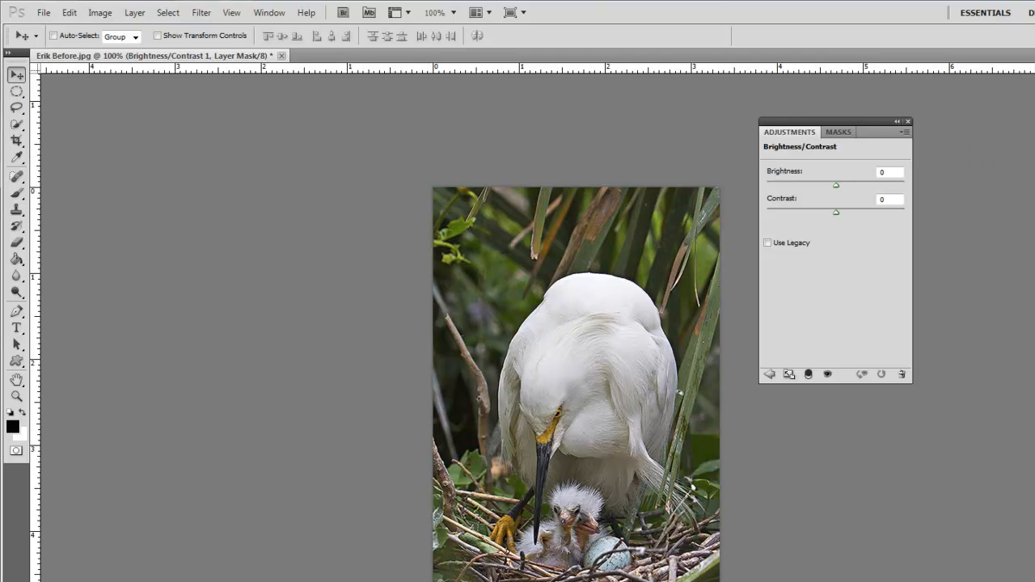
Float the layer list and the adjustment settings on opposite sides of the photo so the image stays uncovered.
{"action": "left_click_drag", "start_coordinate": [1016, 116], "coordinate": [780, 146]}
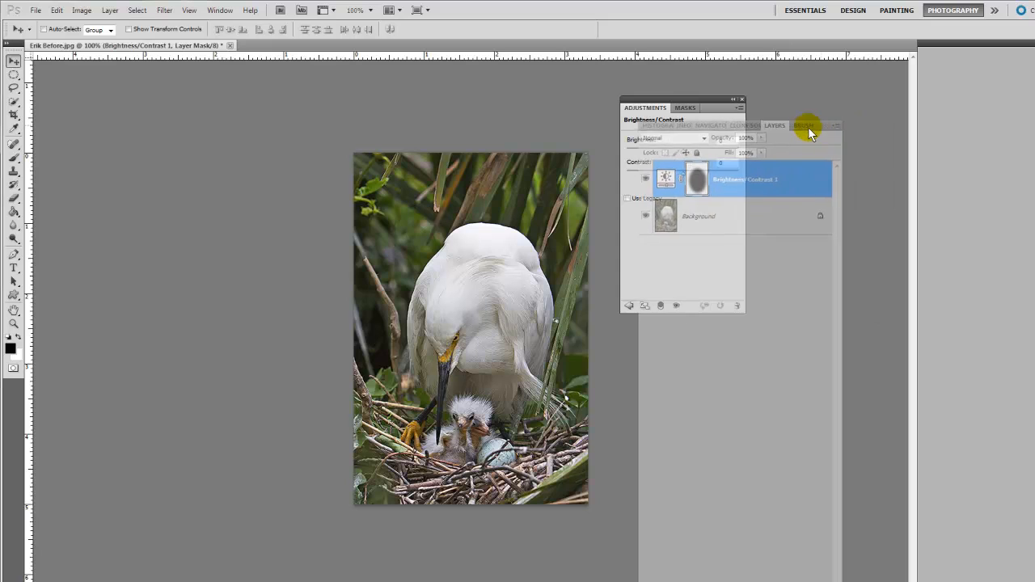
{"action": "left_click_drag", "start_coordinate": [703, 107], "coordinate": [392, 142]}
{"action": "left_click_drag", "start_coordinate": [672, 142], "coordinate": [781, 148]}
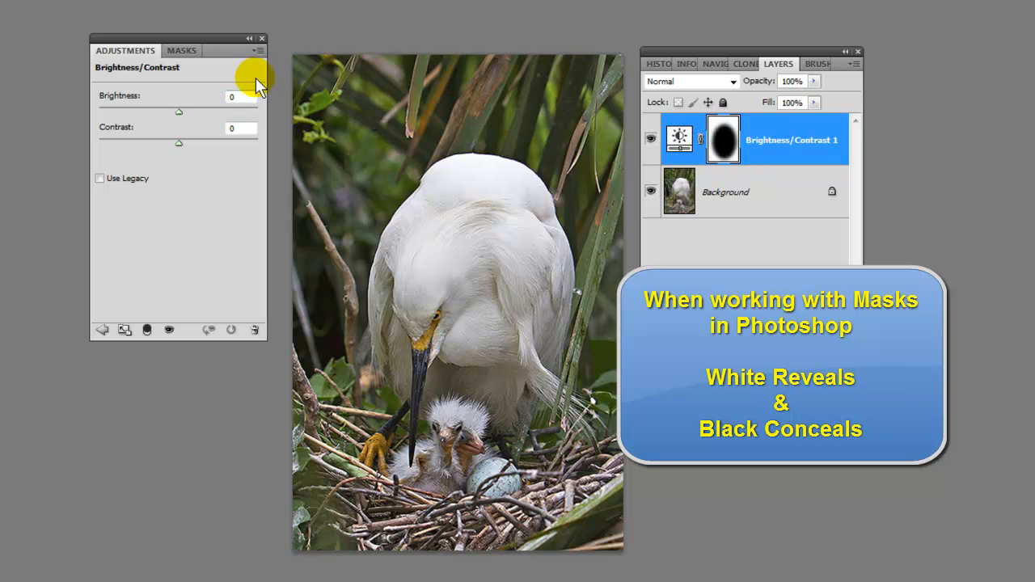
Lower the adjustment layer's brightness to -65, and hide and show the layer to compare the effect.
{"action": "left_click_drag", "start_coordinate": [178, 111], "coordinate": [180, 113]}
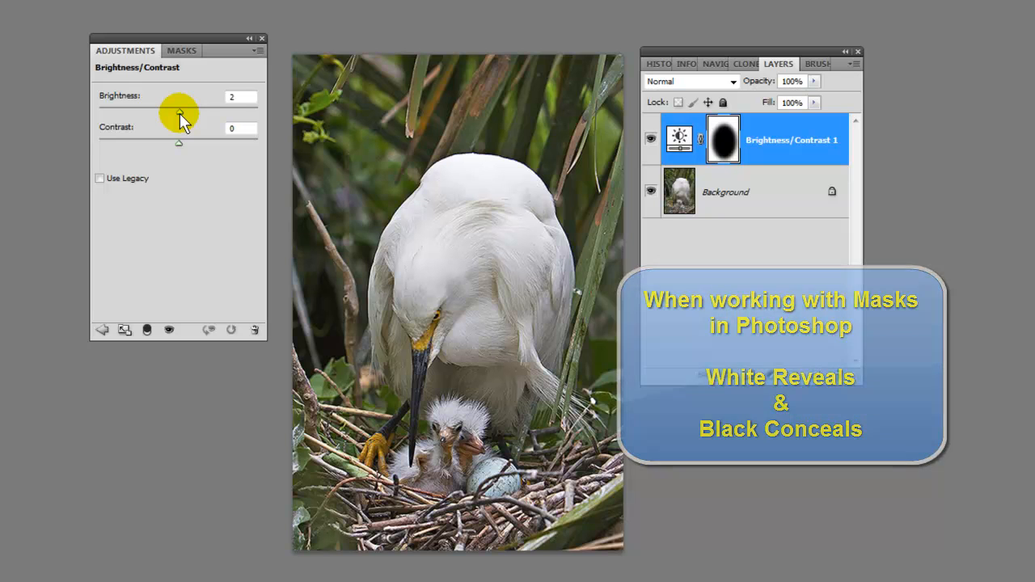
{"action": "left_click_drag", "start_coordinate": [179, 114], "coordinate": [142, 131]}
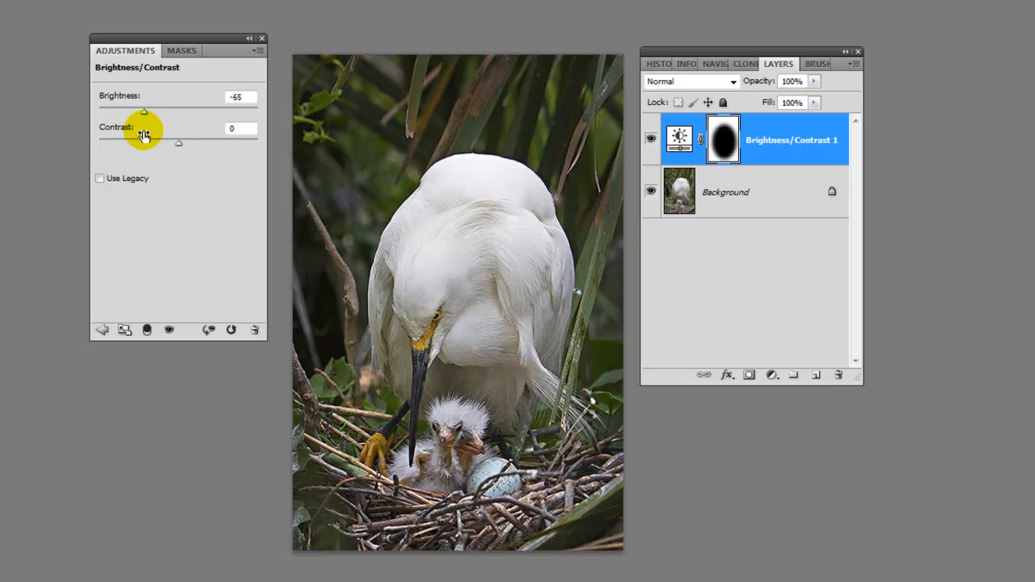
{"action": "left_click", "coordinate": [651, 141]}
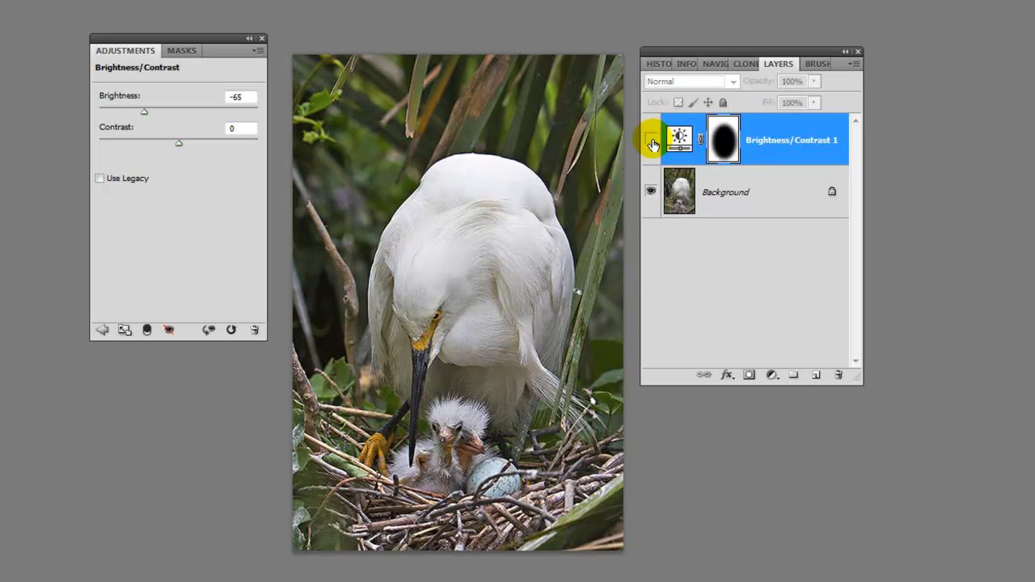
{"action": "left_click", "coordinate": [651, 142]}
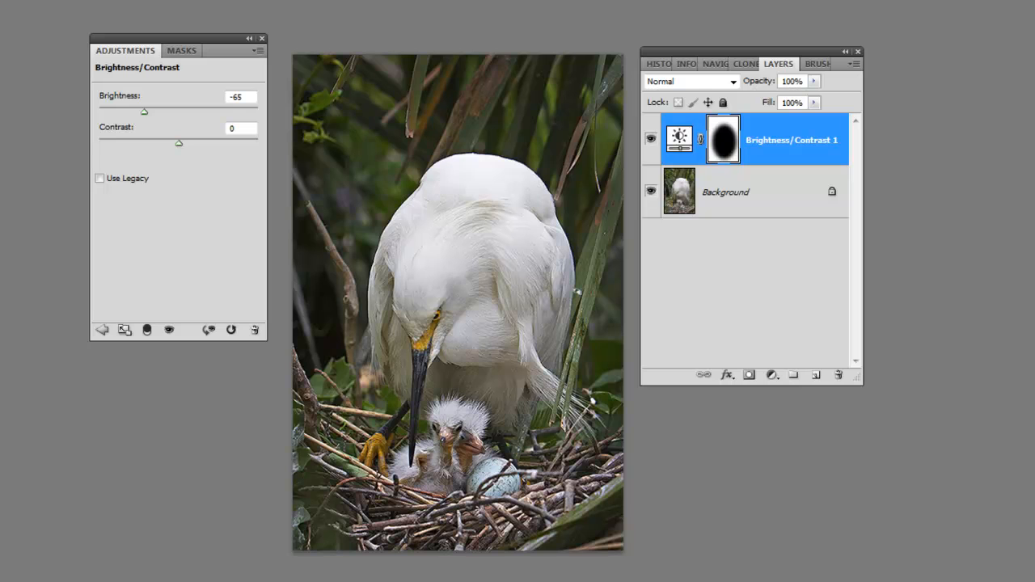
{"action": "left_click", "coordinate": [184, 8]}
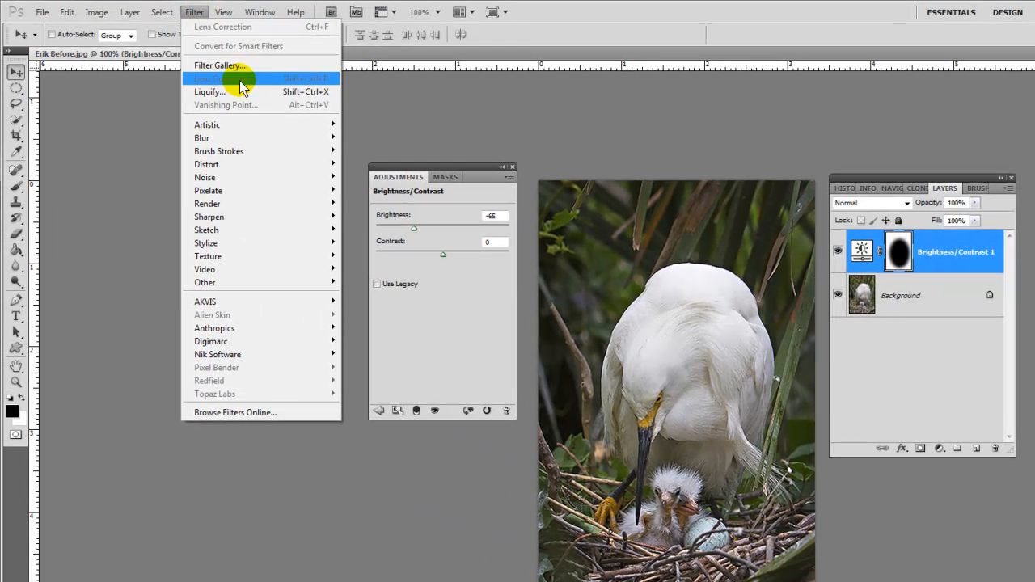
{"action": "left_click", "coordinate": [503, 110]}
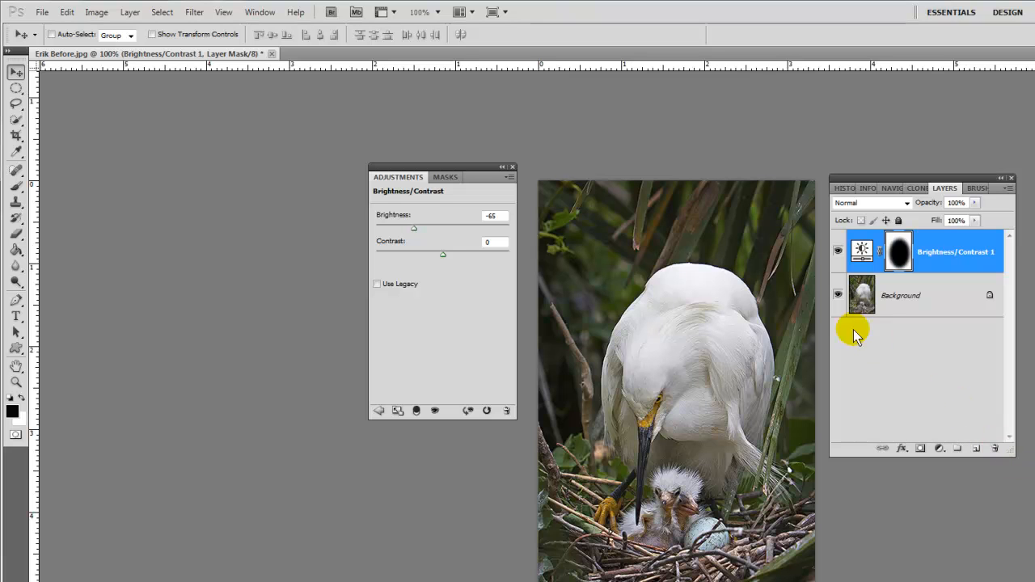
Try out Save for Web & Devices as a maximum-quality JPEG optimized to 350 K, and leave without saving.
{"action": "left_click", "coordinate": [42, 12]}
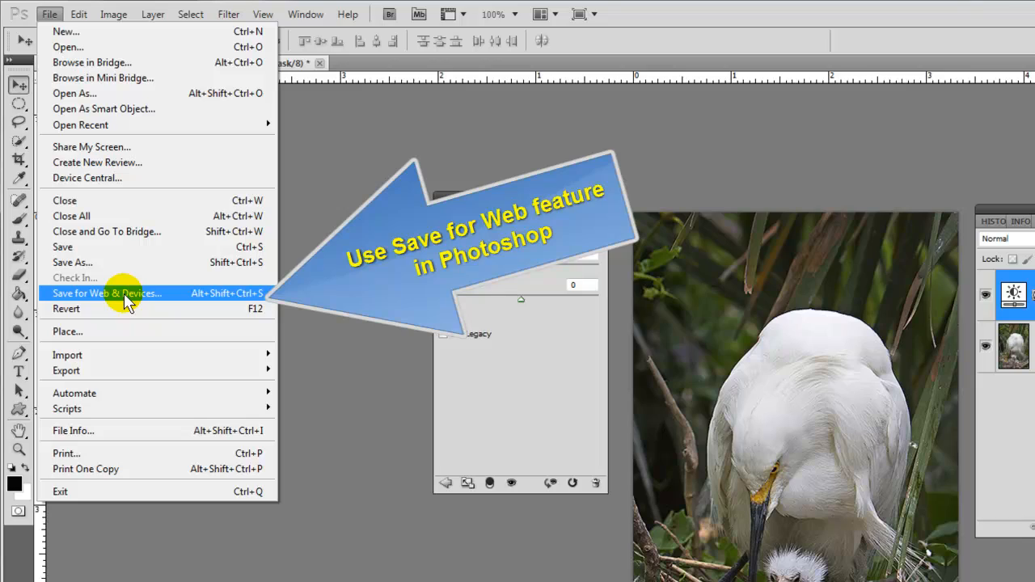
{"action": "left_click", "coordinate": [123, 293]}
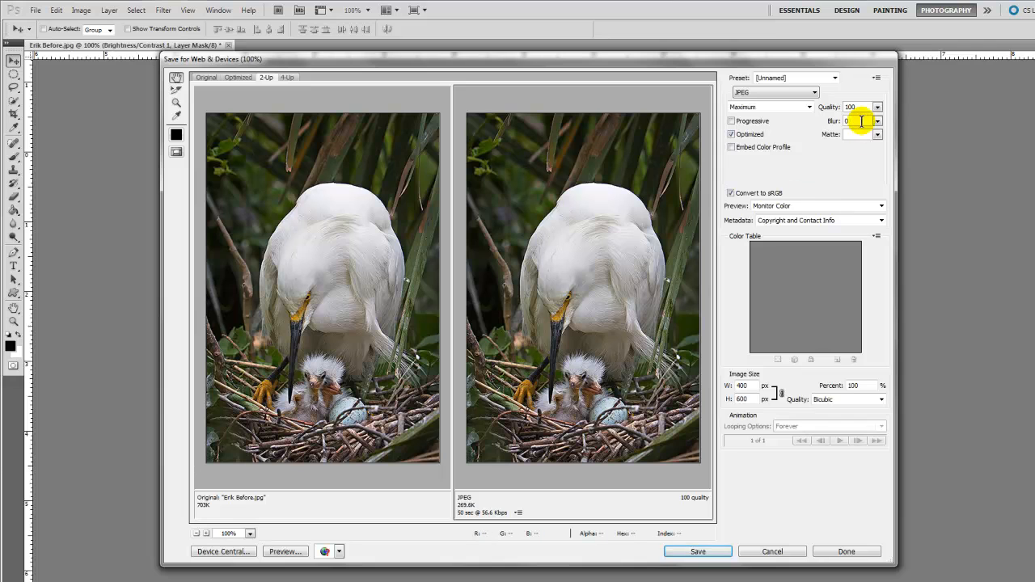
{"action": "left_click", "coordinate": [876, 77]}
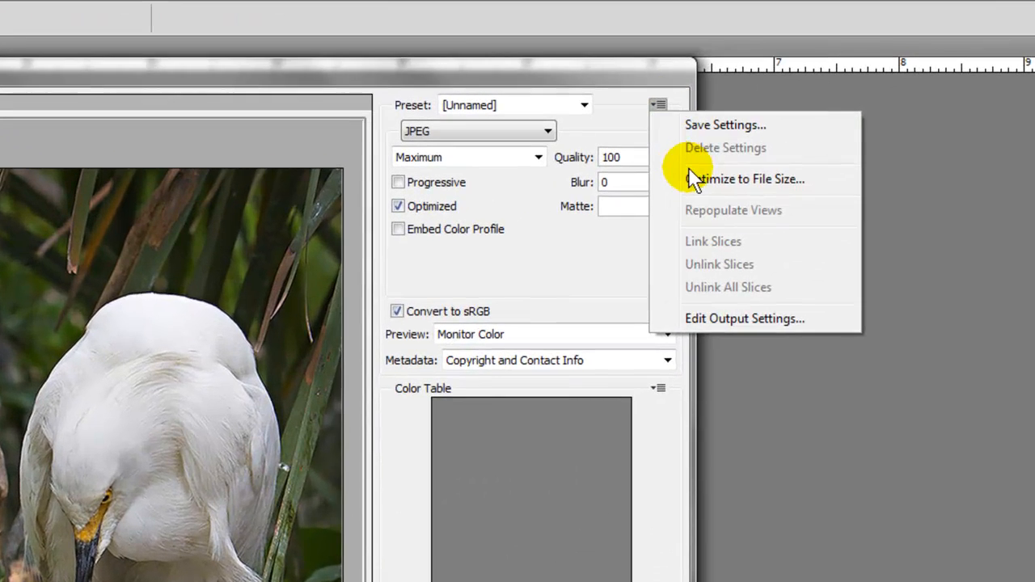
{"action": "left_click", "coordinate": [793, 154]}
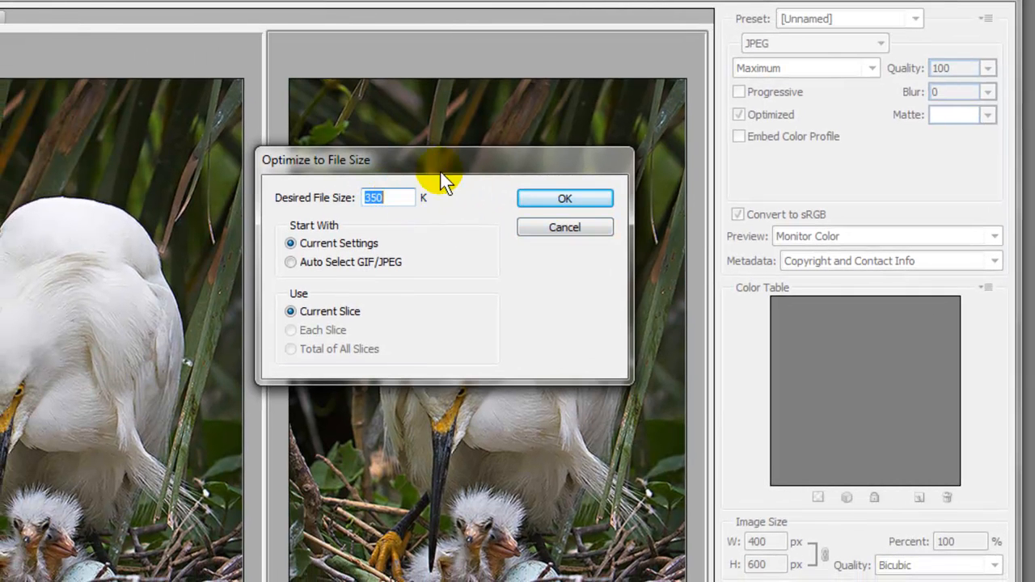
{"action": "left_click", "coordinate": [555, 201]}
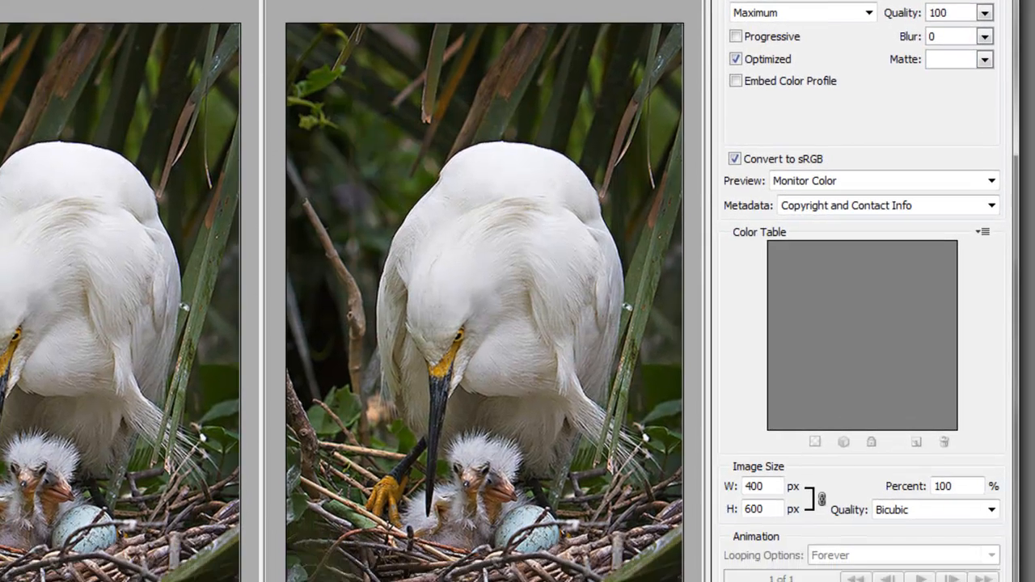
{"action": "left_click", "coordinate": [679, 538]}
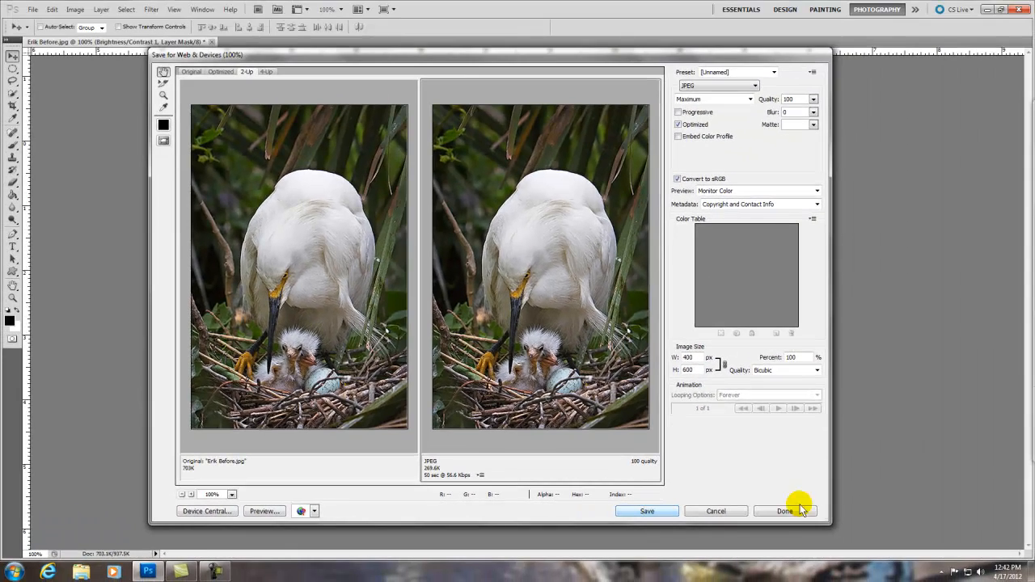
{"action": "left_click", "coordinate": [727, 511]}
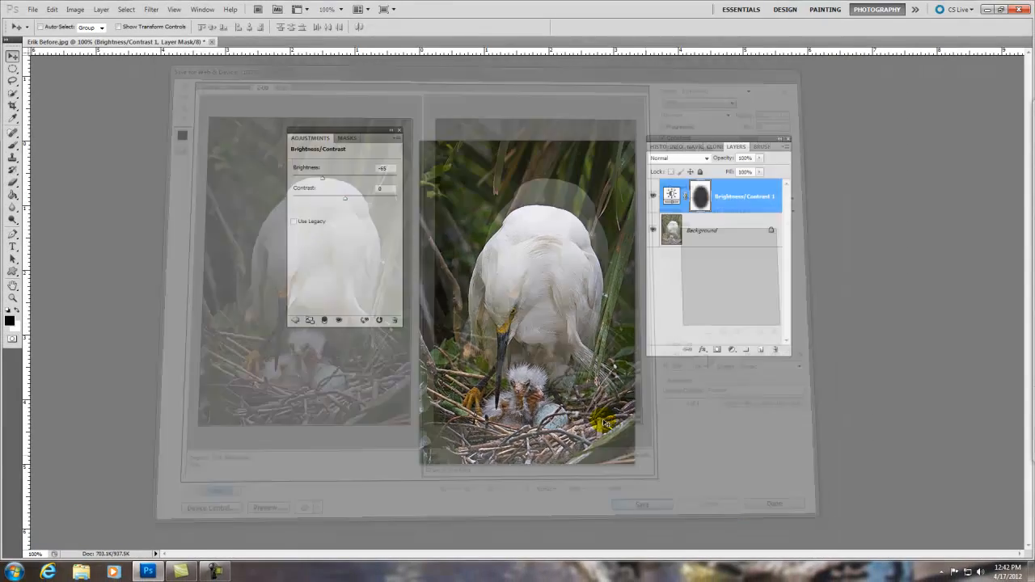
Compare the photo with and without darkening by toggling the adjustment layer and moving its brightness to -1 and back to -65.
{"action": "left_click", "coordinate": [653, 196]}
{"action": "left_click", "coordinate": [653, 197]}
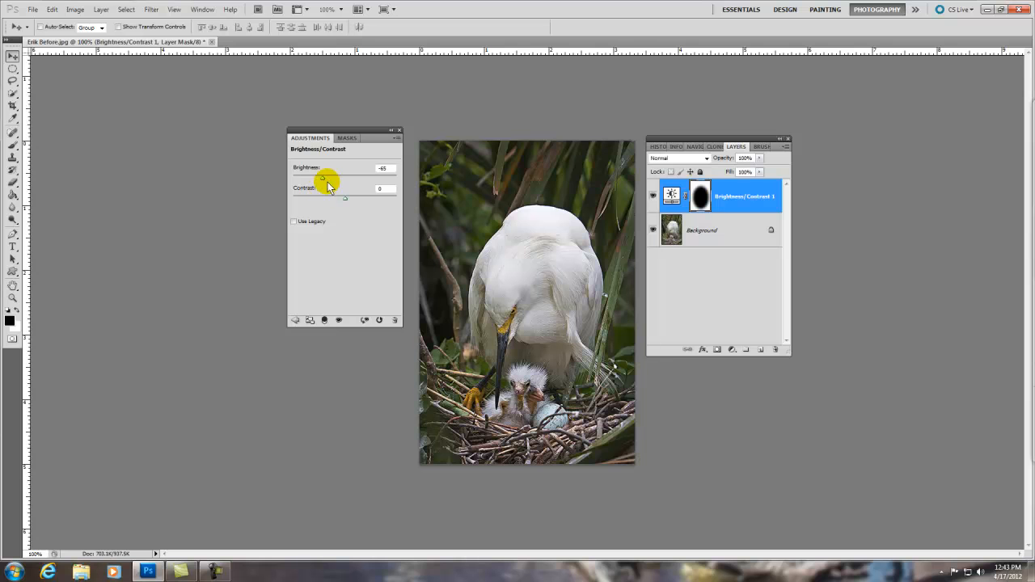
{"action": "mouse_move", "coordinate": [325, 180]}
{"action": "left_mouse_down"}
{"action": "mouse_move", "coordinate": [369, 185]}
{"action": "mouse_move", "coordinate": [322, 198]}
{"action": "left_mouse_up"}
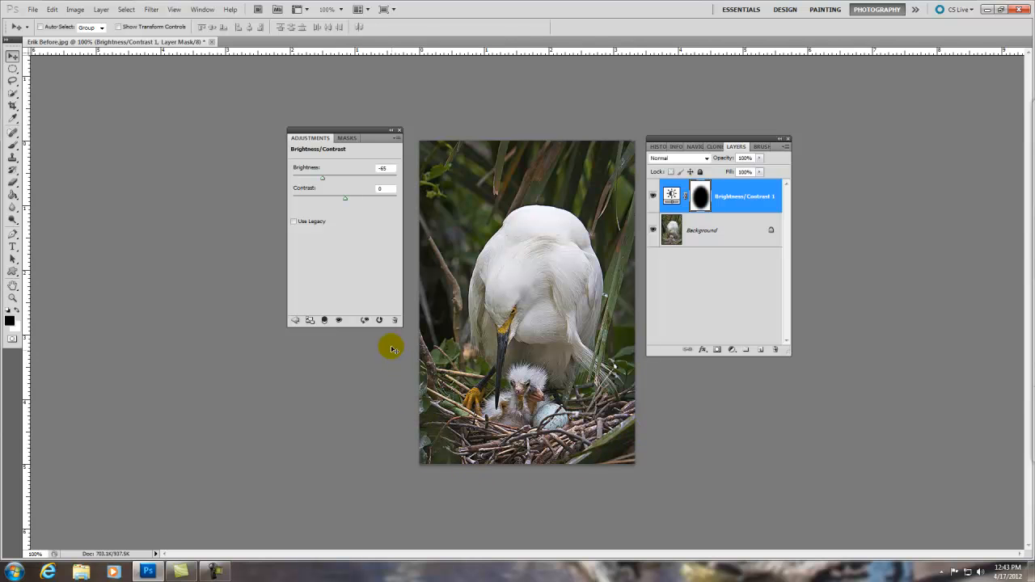
{"action": "left_click_drag", "start_coordinate": [324, 181], "coordinate": [345, 178]}
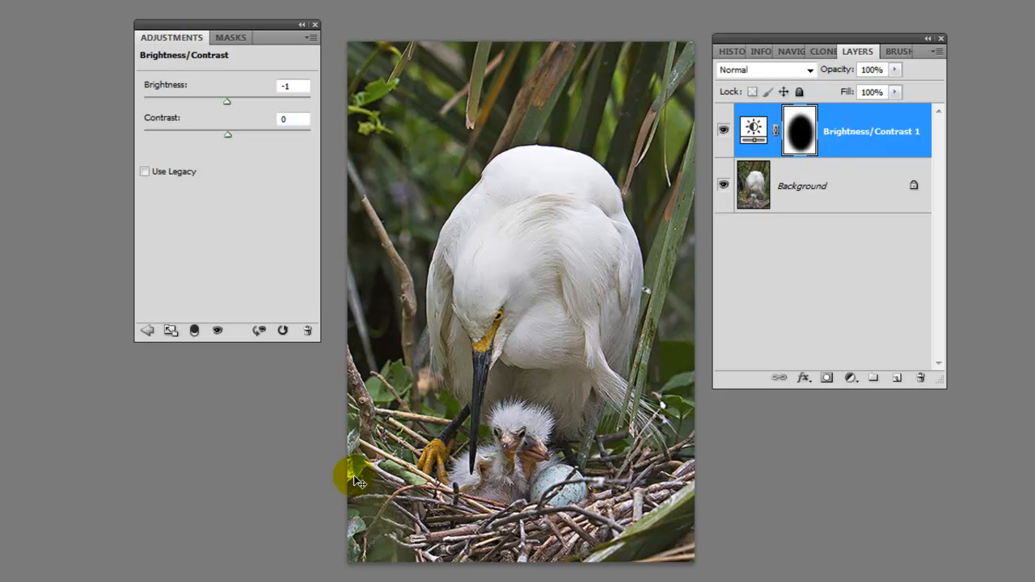
{"action": "left_click_drag", "start_coordinate": [226, 100], "coordinate": [190, 116]}
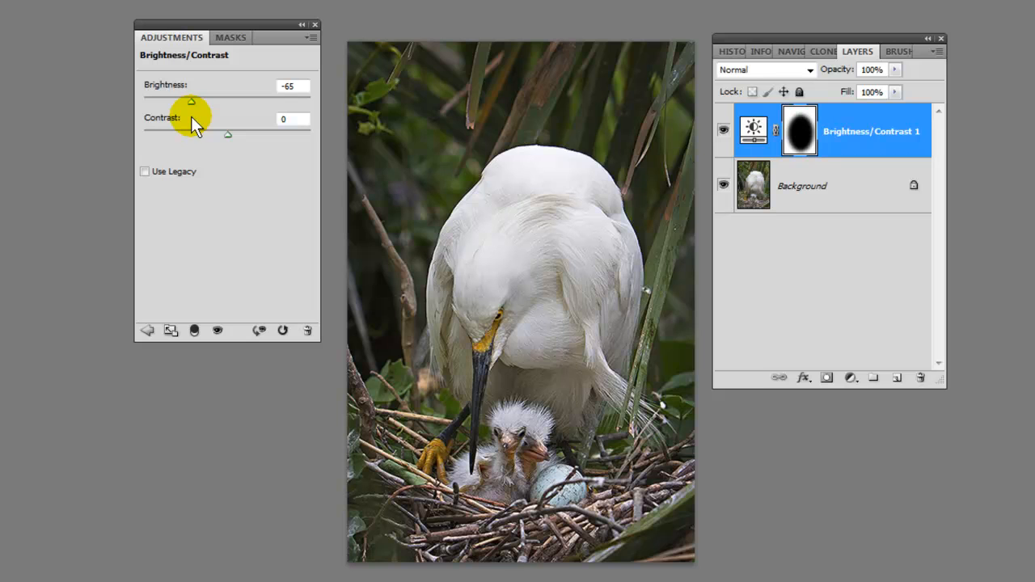